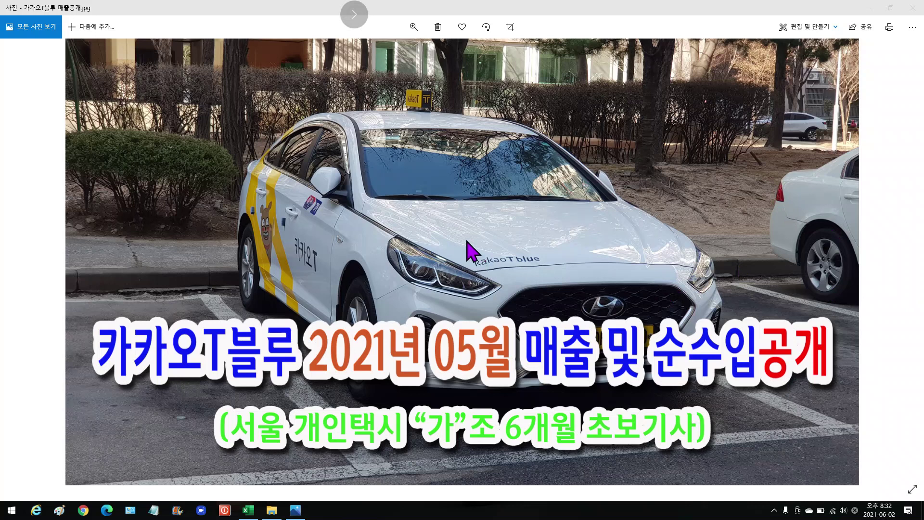
Step: Switch to the 운행일지 workbook in Excel and compare the April and May 2021 sales and expense totals on the 개인택시 sheet
{"action": "left_click", "coordinate": [247, 511]}
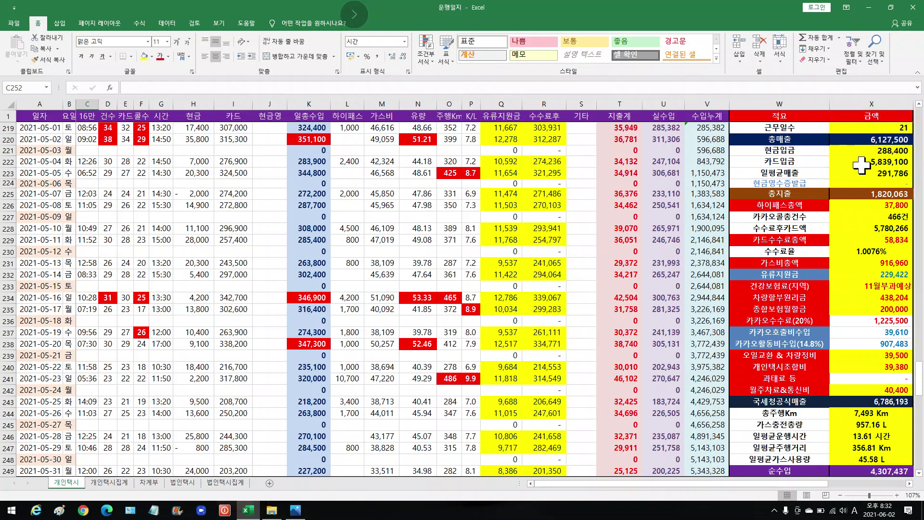
{"action": "scroll", "coordinate": [477, 275], "scroll_direction": "up", "scroll_amount": 7}
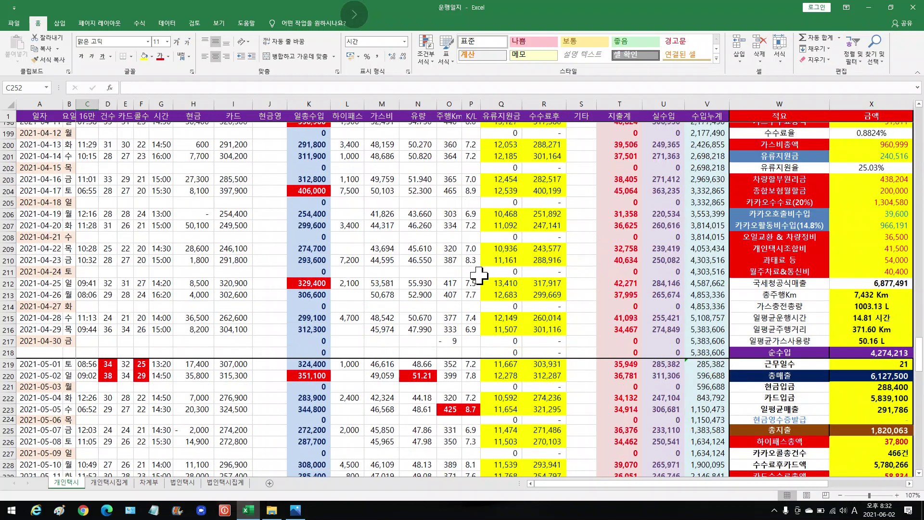
{"action": "scroll", "coordinate": [479, 275], "scroll_direction": "up", "scroll_amount": 4}
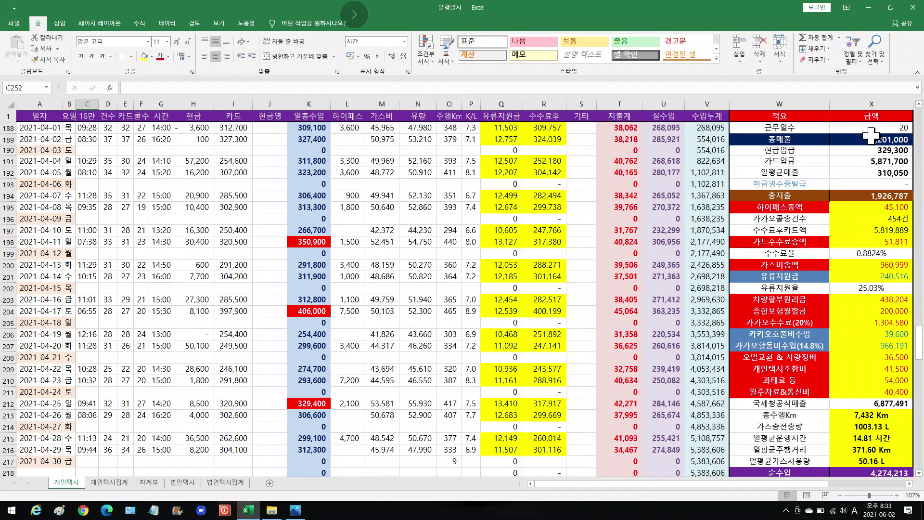
{"action": "scroll", "coordinate": [661, 260], "scroll_direction": "down", "scroll_amount": 10}
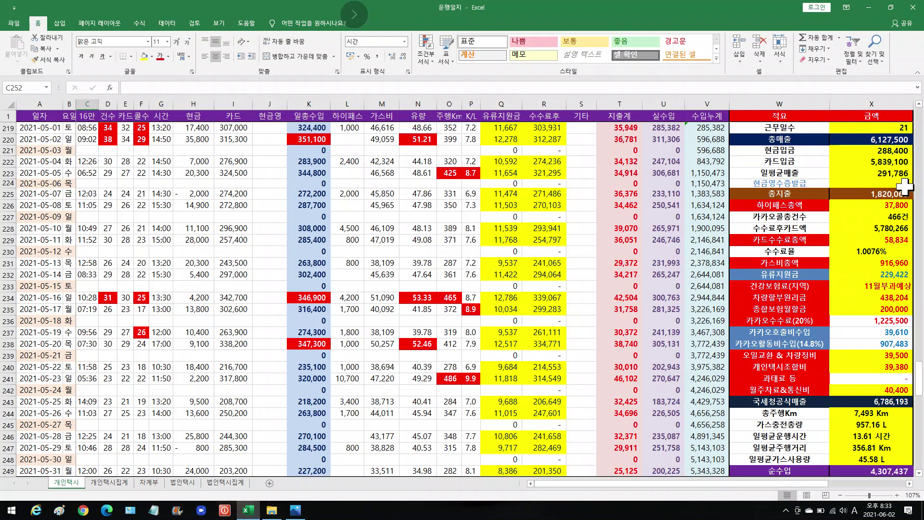
{"action": "scroll", "coordinate": [873, 190], "scroll_direction": "up", "scroll_amount": 10}
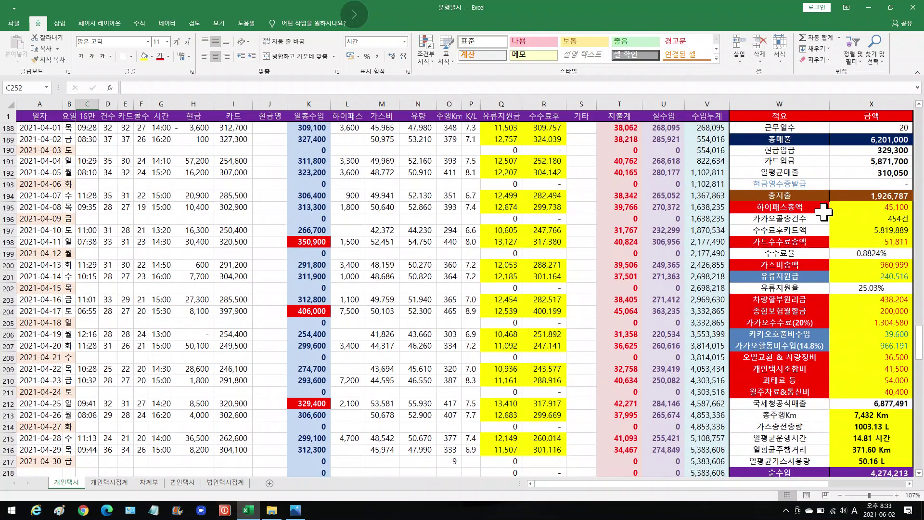
{"action": "scroll", "coordinate": [824, 211], "scroll_direction": "down", "scroll_amount": 10}
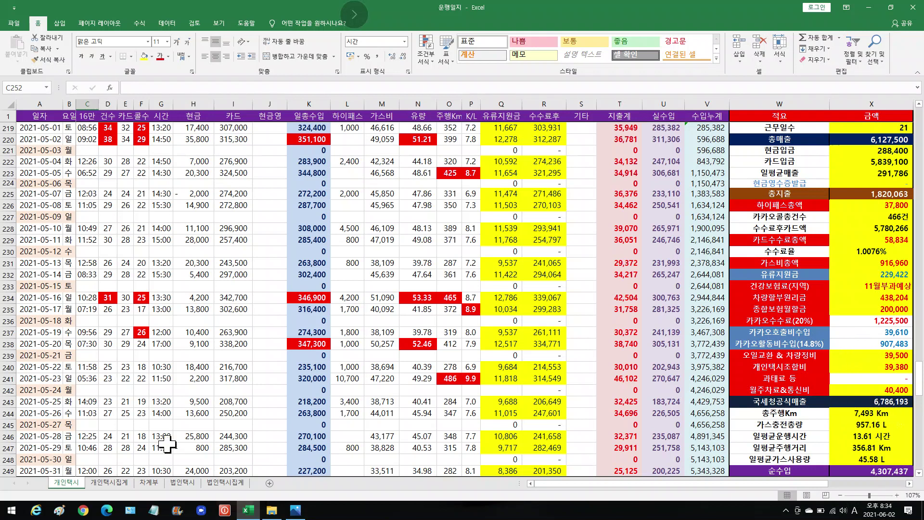
Step: Review the monthly figures on the 개인택시집계 sheet and return to the 개인택시 daily log
{"action": "left_click", "coordinate": [108, 483]}
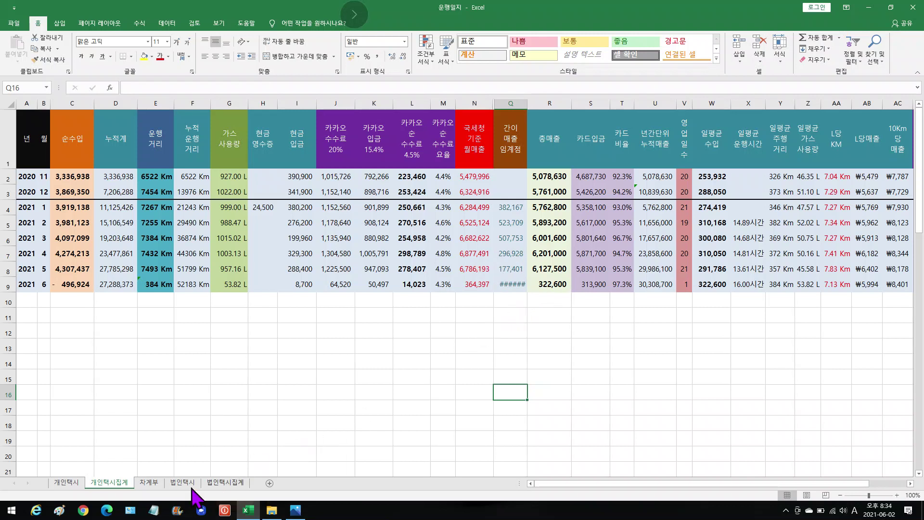
{"action": "left_click", "coordinate": [64, 484]}
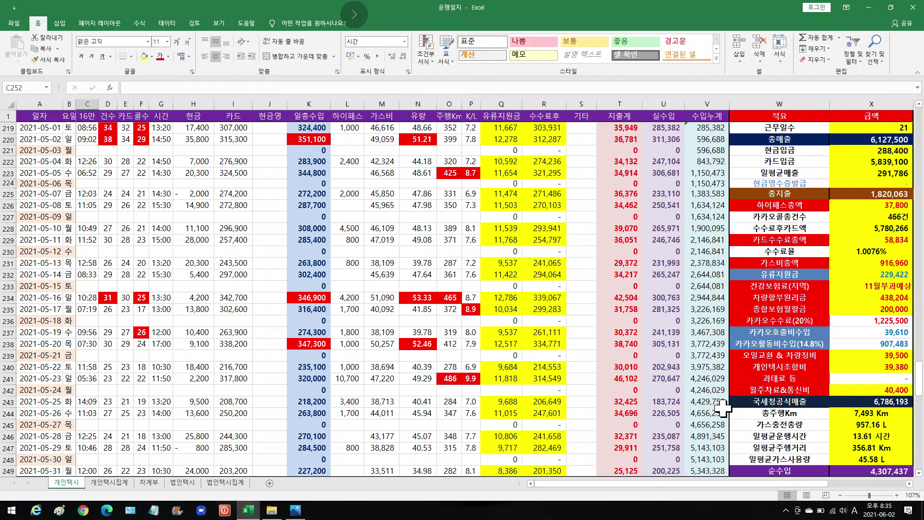
Step: Compare the total driving distance and gas consumption of April and May 2021 in the monthly summary blocks
{"action": "scroll", "coordinate": [659, 400], "scroll_direction": "up", "scroll_amount": 10}
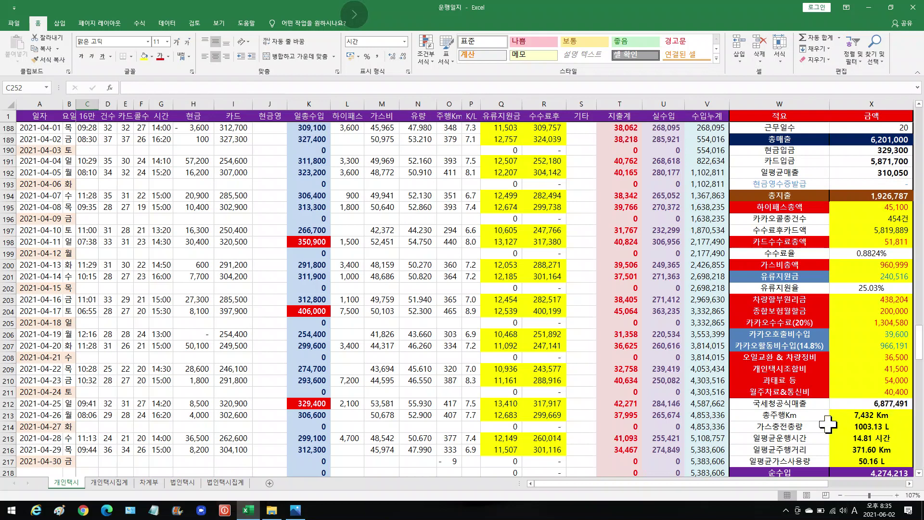
{"action": "scroll", "coordinate": [797, 400], "scroll_direction": "down", "scroll_amount": 6}
{"action": "scroll", "coordinate": [797, 400], "scroll_direction": "down", "scroll_amount": 4}
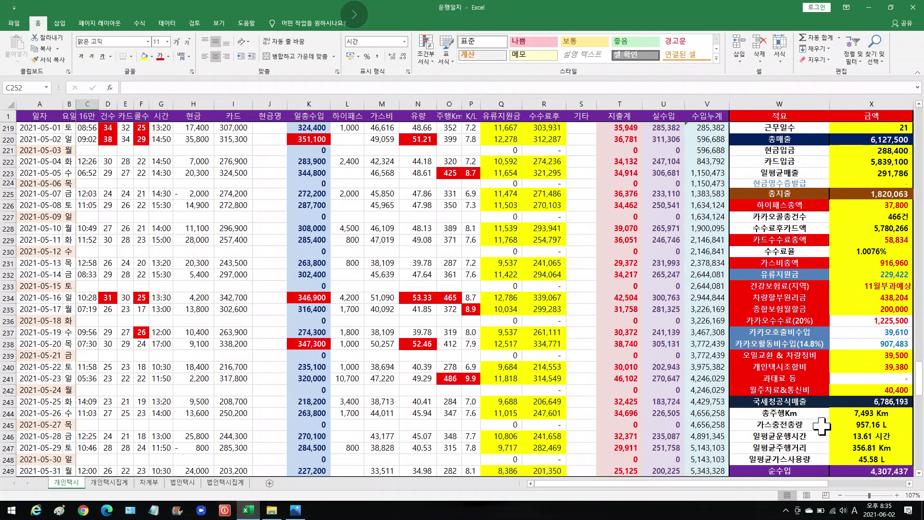
{"action": "scroll", "coordinate": [822, 426], "scroll_direction": "up", "scroll_amount": 10}
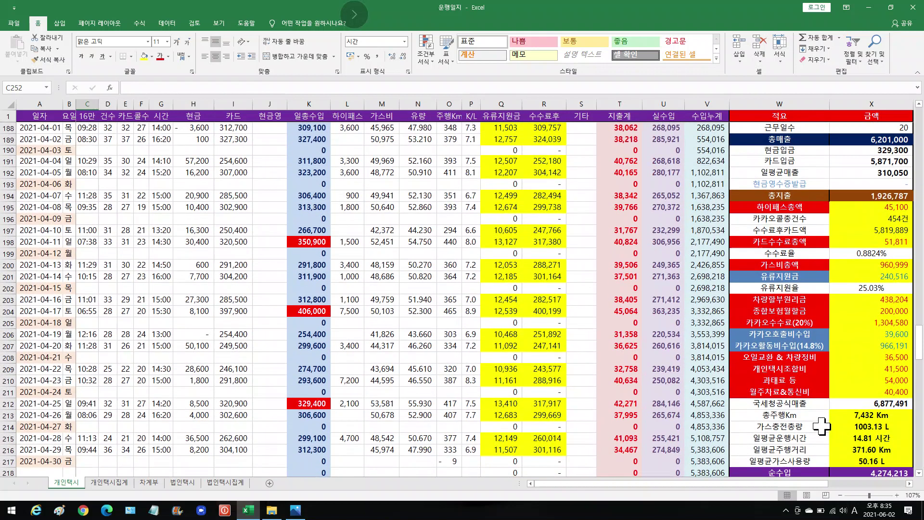
{"action": "scroll", "coordinate": [822, 425], "scroll_direction": "down", "scroll_amount": 10}
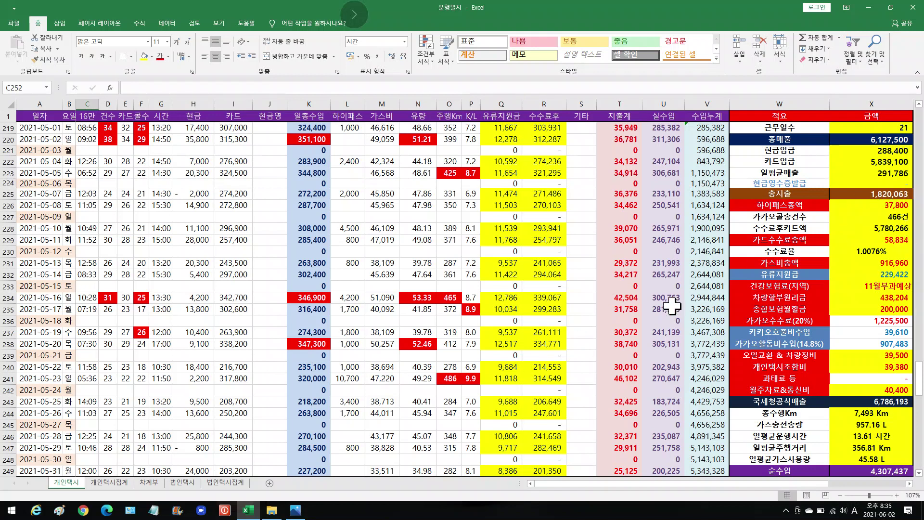
{"action": "scroll", "coordinate": [653, 314], "scroll_direction": "up", "scroll_amount": 10}
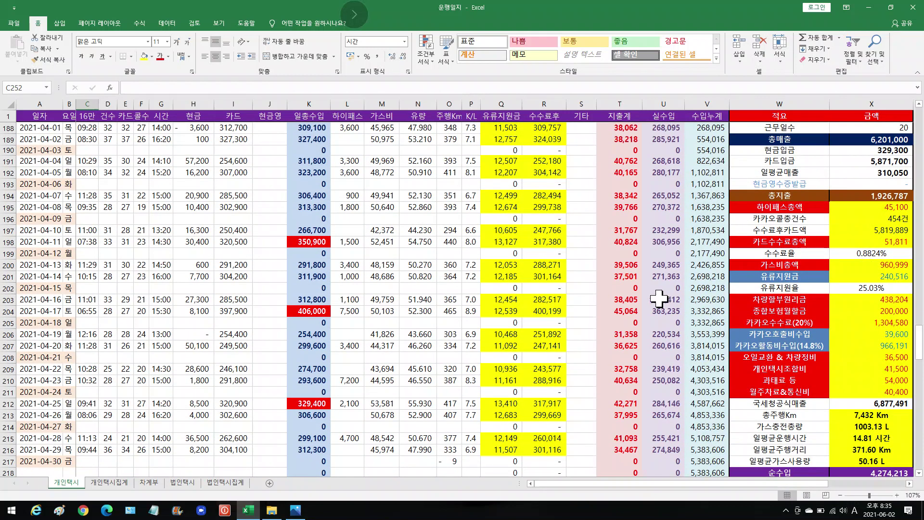
{"action": "scroll", "coordinate": [595, 305], "scroll_direction": "down", "scroll_amount": 10}
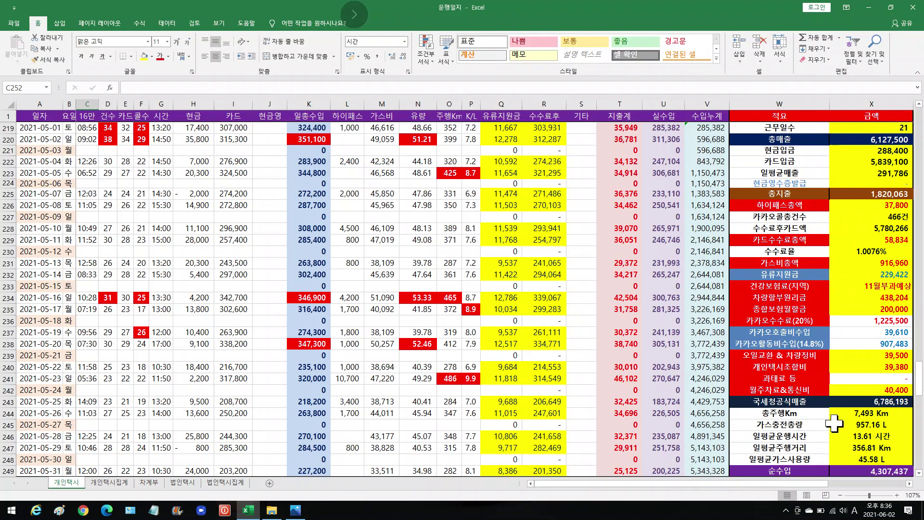
Step: Compare April's and May's daily average driving hours, distance and gas use, along with the net income in row 순수입
{"action": "scroll", "coordinate": [834, 423], "scroll_direction": "up", "scroll_amount": 10}
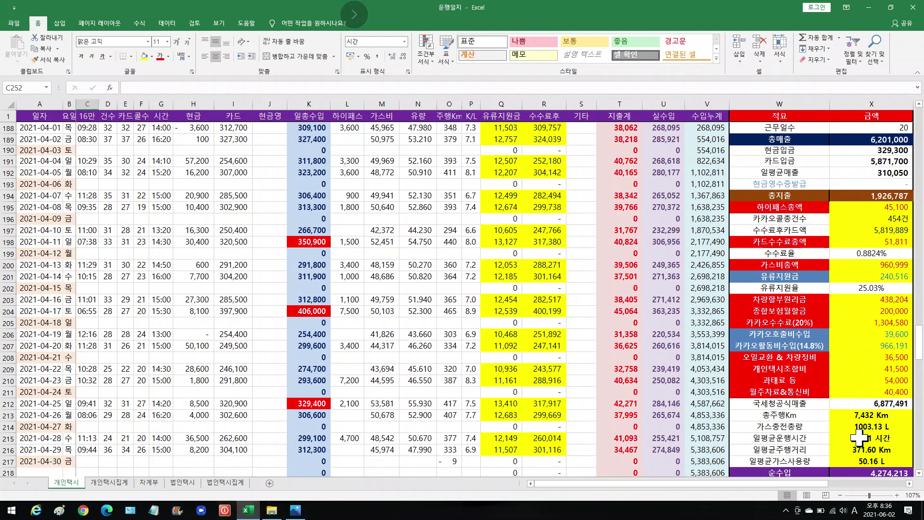
{"action": "scroll", "coordinate": [828, 427], "scroll_direction": "down", "scroll_amount": 10}
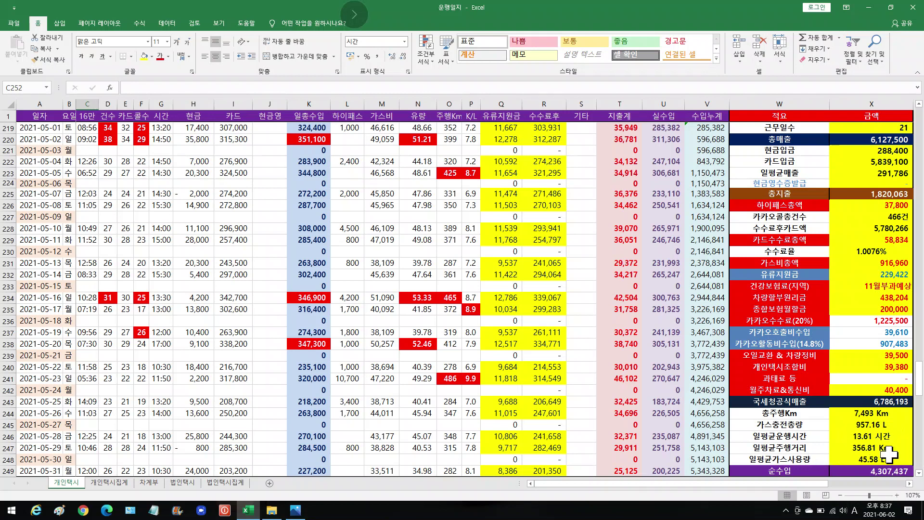
{"action": "scroll", "coordinate": [891, 452], "scroll_direction": "up", "scroll_amount": 6}
{"action": "scroll", "coordinate": [890, 453], "scroll_direction": "up", "scroll_amount": 4}
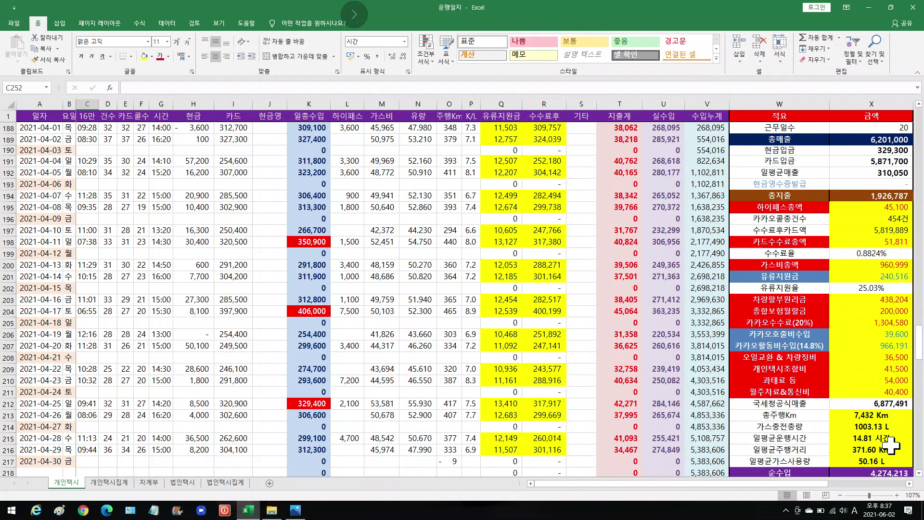
{"action": "scroll", "coordinate": [890, 446], "scroll_direction": "down", "scroll_amount": 10}
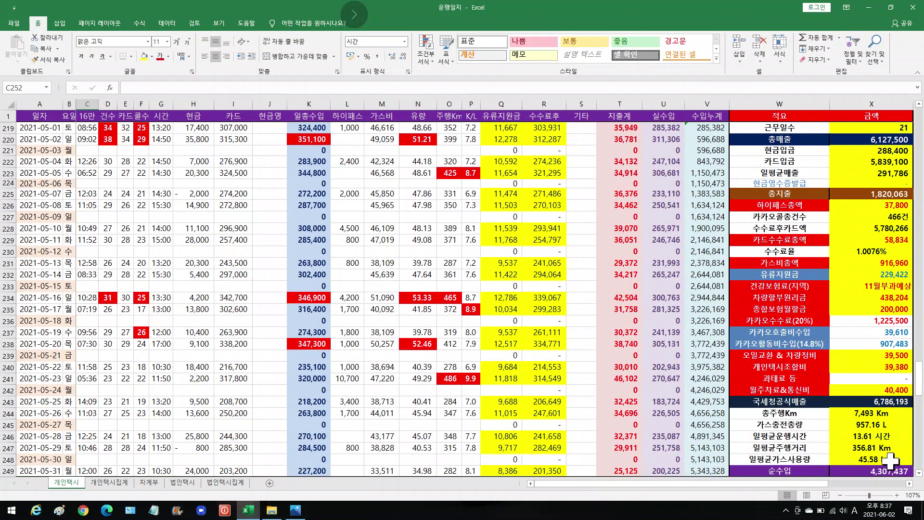
{"action": "scroll", "coordinate": [890, 460], "scroll_direction": "up", "scroll_amount": 10}
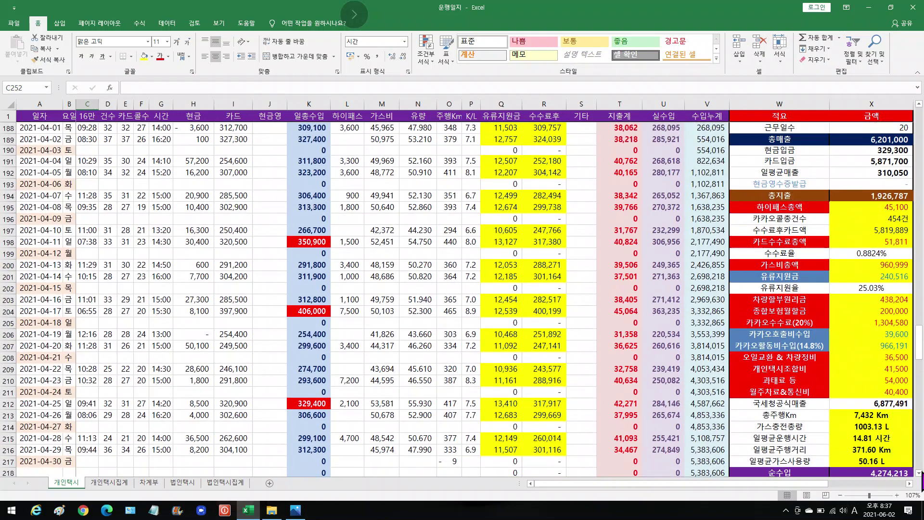
{"action": "scroll", "coordinate": [897, 450], "scroll_direction": "down", "scroll_amount": 6}
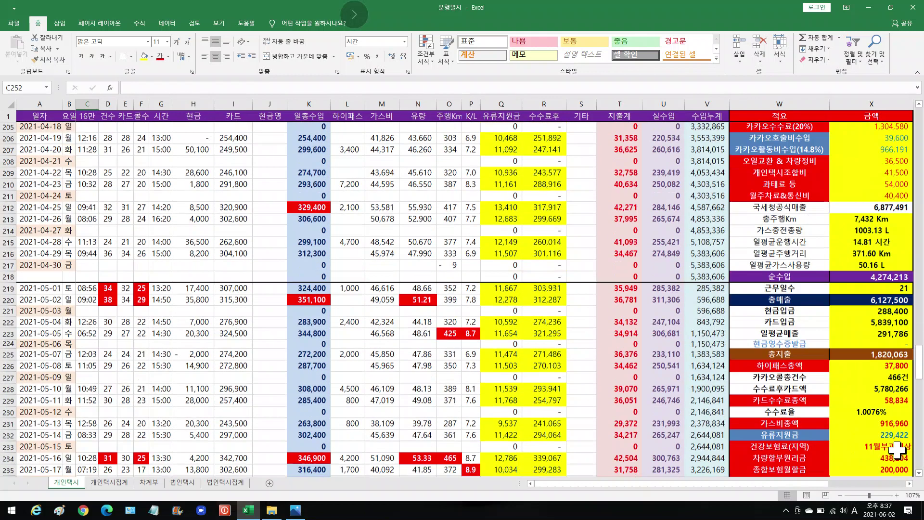
{"action": "scroll", "coordinate": [897, 450], "scroll_direction": "down", "scroll_amount": 5}
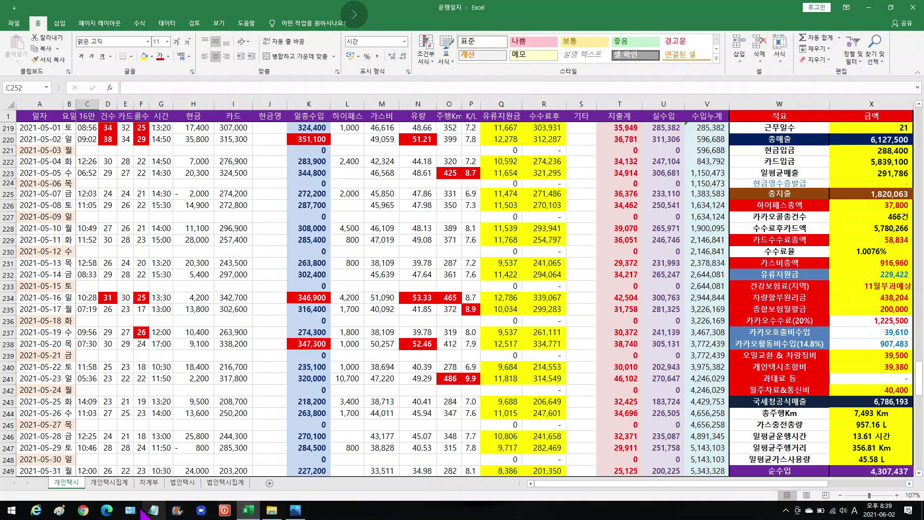
Step: Consult the 개인택시집계 monthly summary sheet again and go back to the 개인택시 sheet
{"action": "left_click", "coordinate": [115, 483]}
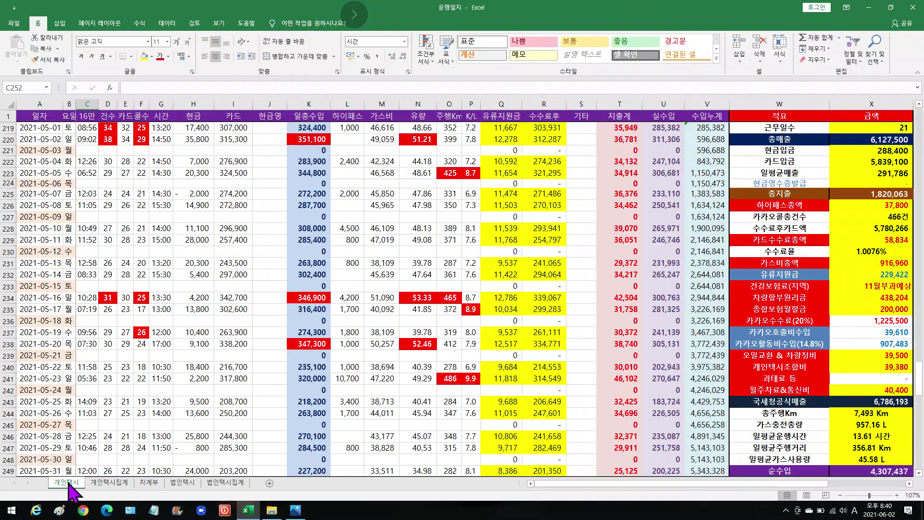
{"action": "left_click", "coordinate": [65, 482]}
Step: Inspect May's entries for 오일교환 & 차량정비, 개인택시조합비 and 월주차료&통신비 in the summary block
{"action": "left_click", "coordinate": [897, 356]}
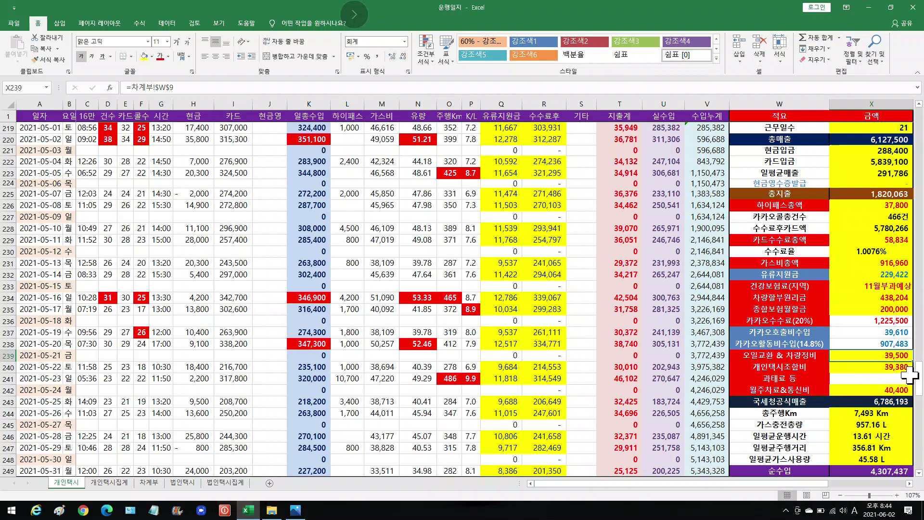
{"action": "left_click", "coordinate": [778, 367]}
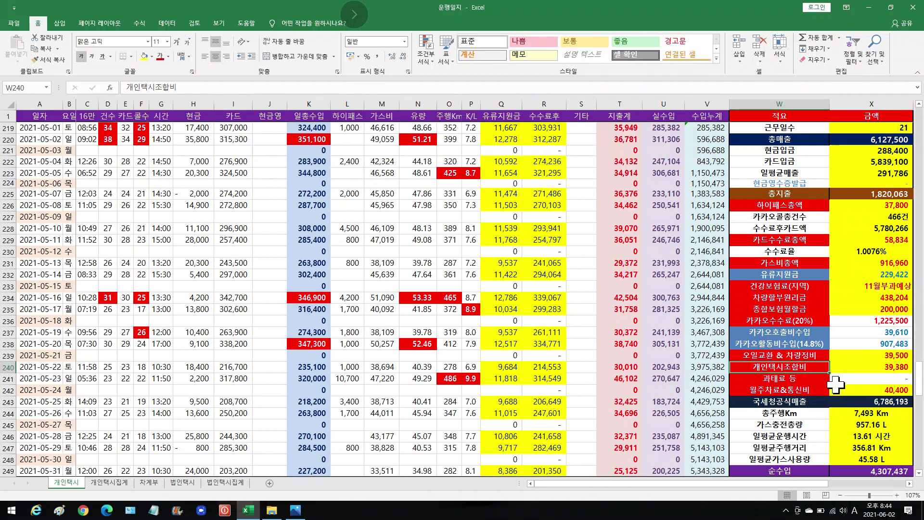
{"action": "left_click", "coordinate": [897, 368]}
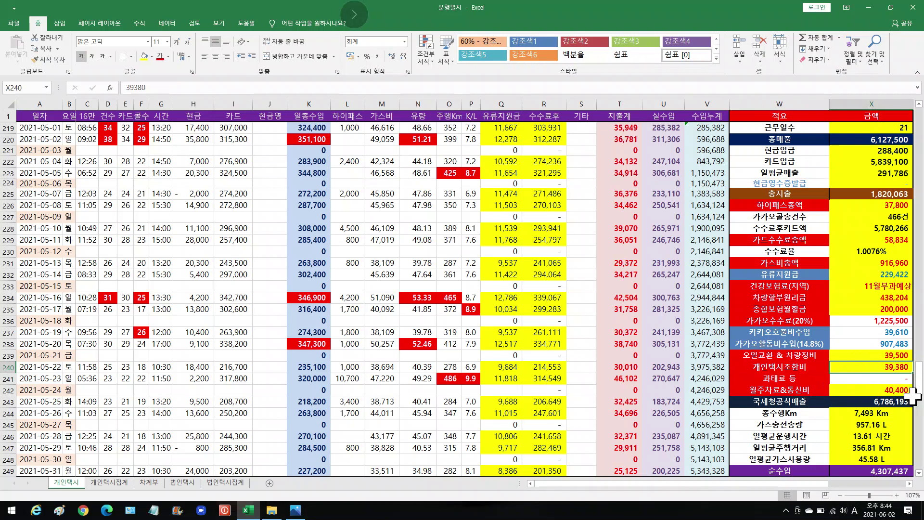
{"action": "left_click", "coordinate": [780, 400]}
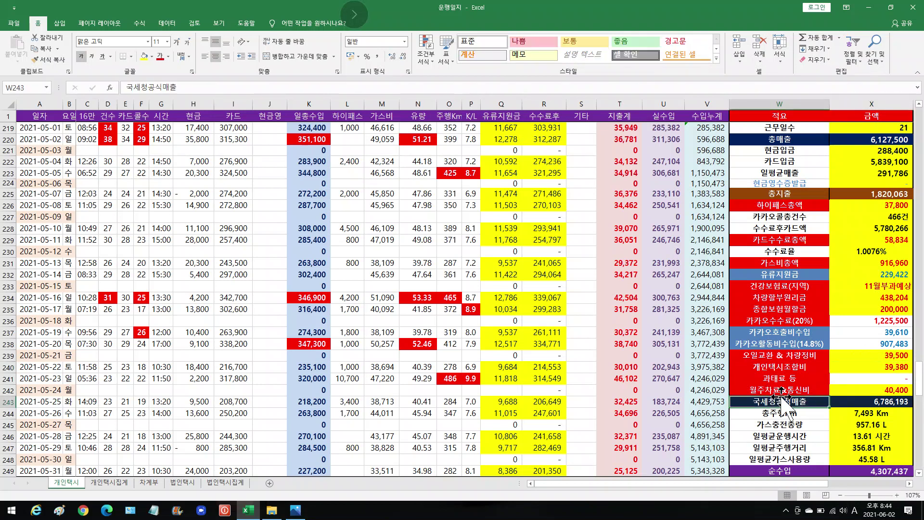
{"action": "left_click", "coordinate": [784, 390]}
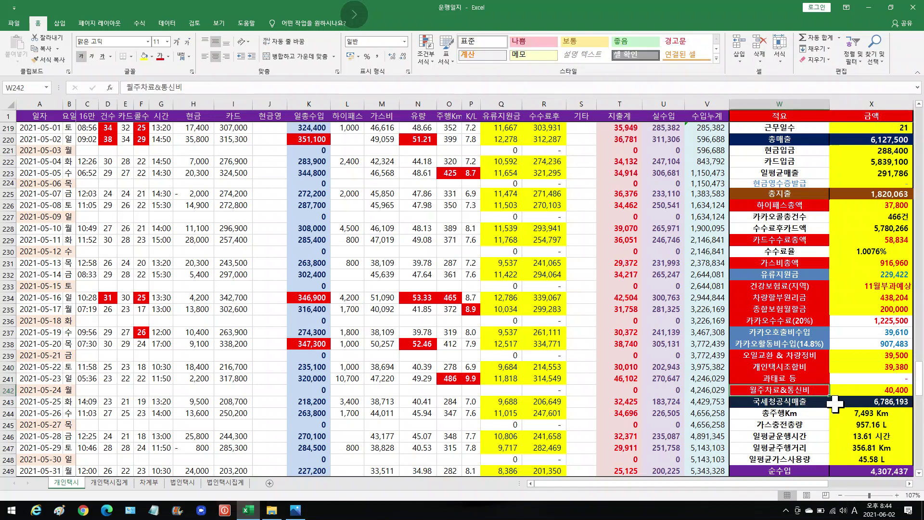
{"action": "left_click", "coordinate": [898, 391]}
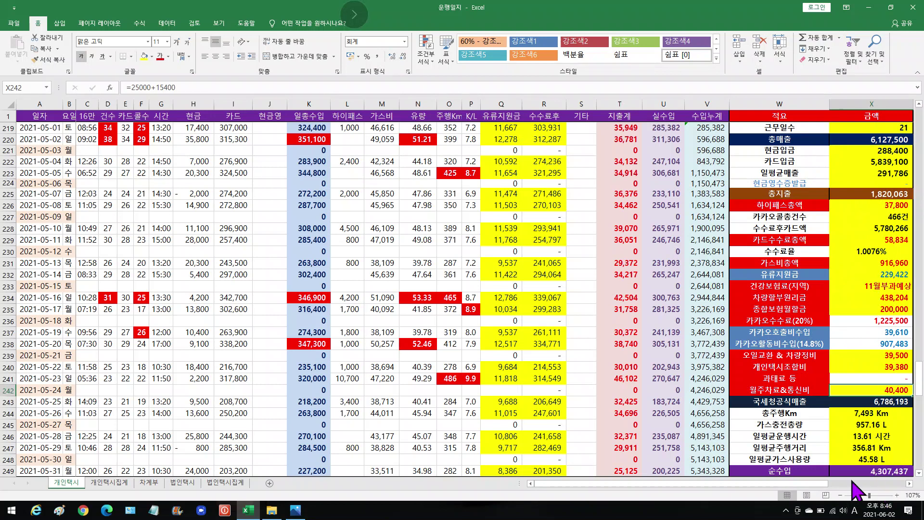
Step: Compare the April and May cost items, and select May's 과태료 등 amount in cell X241
{"action": "scroll", "coordinate": [503, 410], "scroll_direction": "up", "scroll_amount": 6}
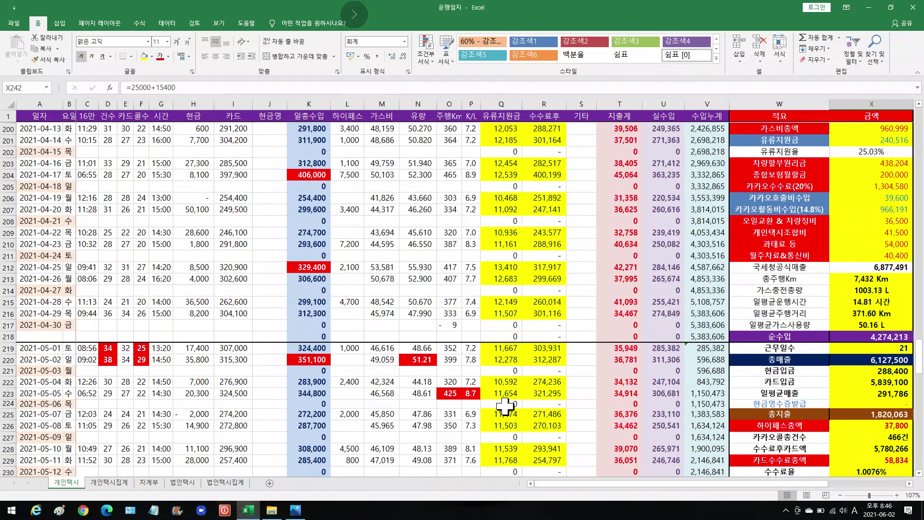
{"action": "scroll", "coordinate": [504, 406], "scroll_direction": "up", "scroll_amount": 4}
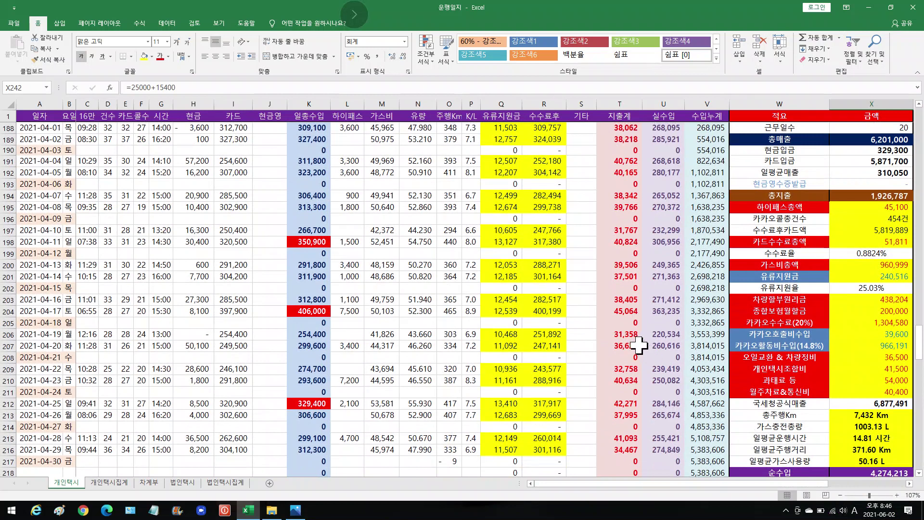
{"action": "scroll", "coordinate": [637, 344], "scroll_direction": "down", "scroll_amount": 10}
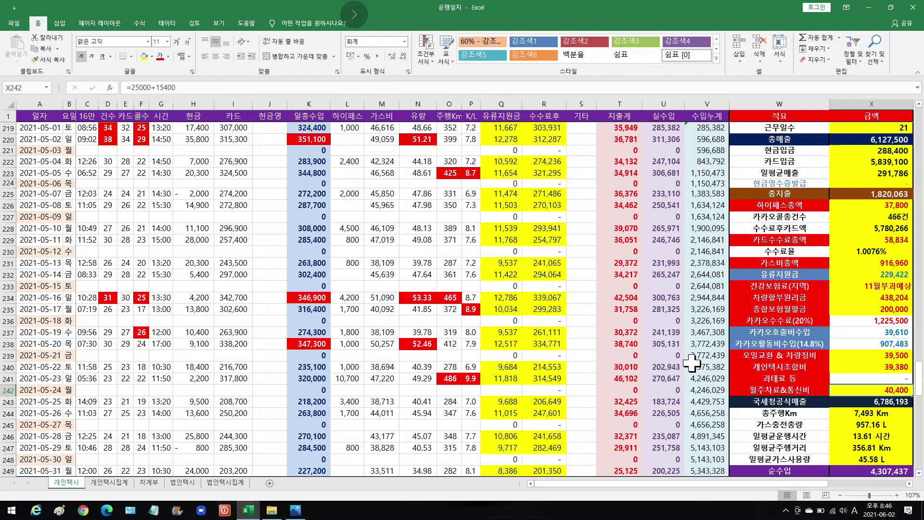
{"action": "left_click", "coordinate": [854, 378]}
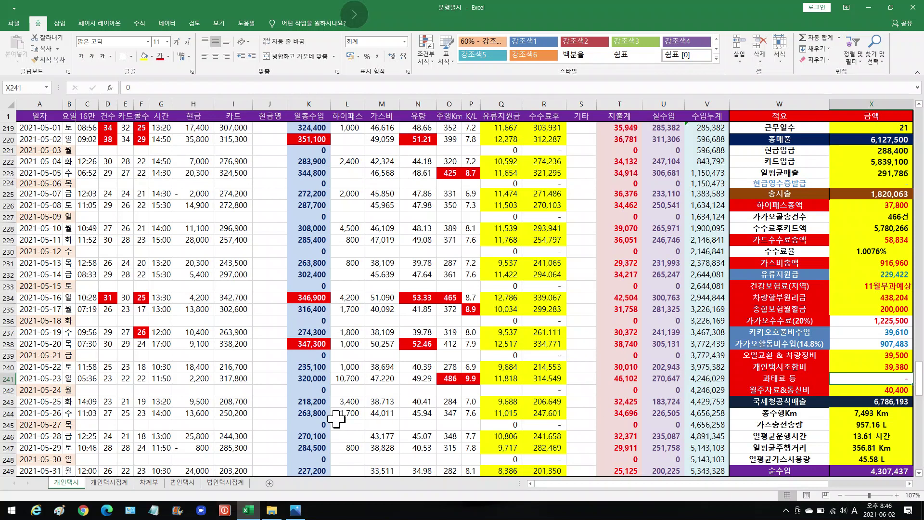